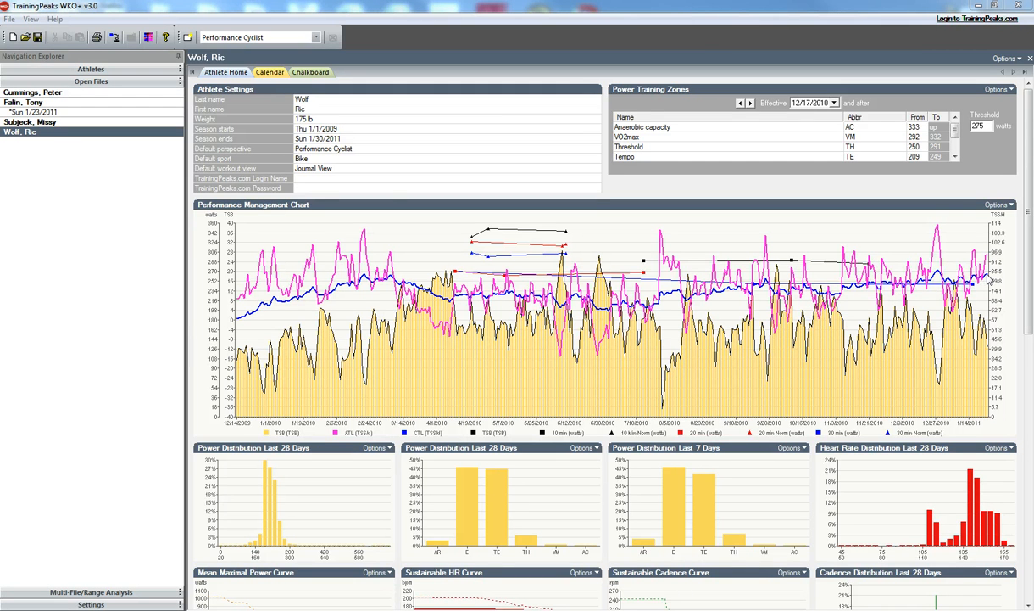
- Review the athlete's performance charts and this season's workout calendar, ending on the calendar
left_click(270, 73)
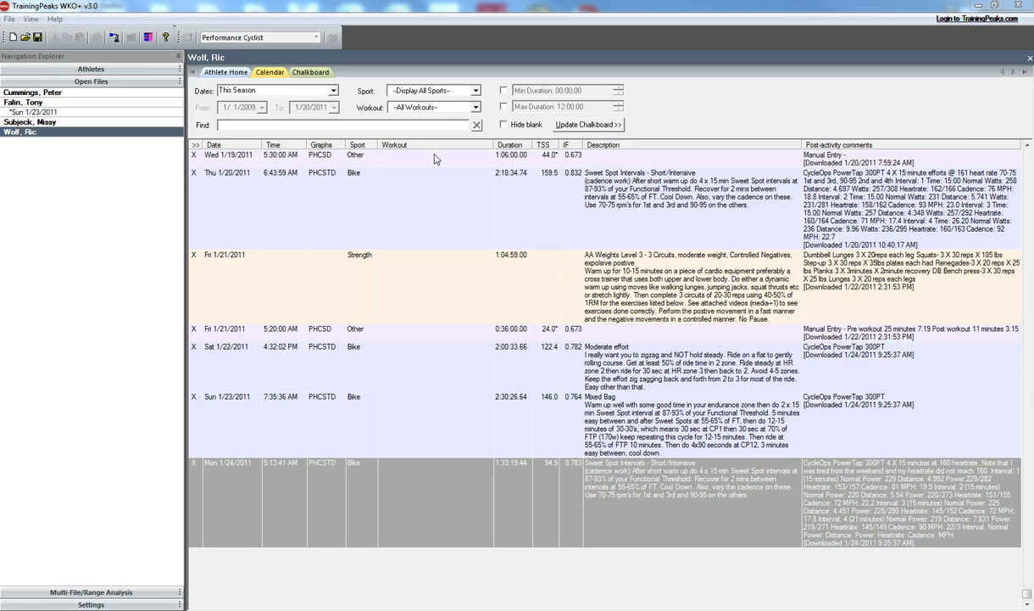
left_click(216, 76)
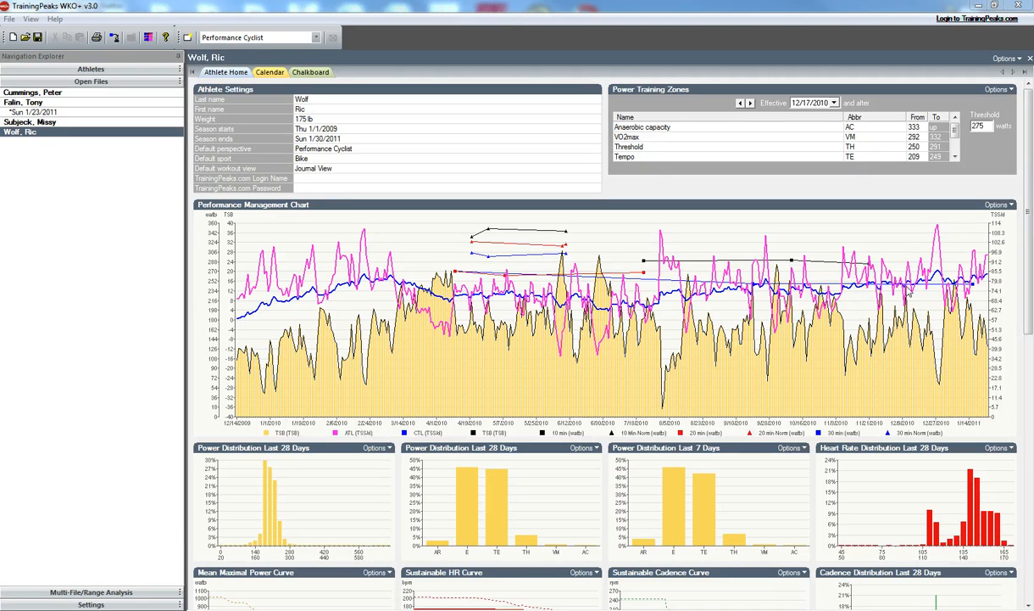
left_click(270, 72)
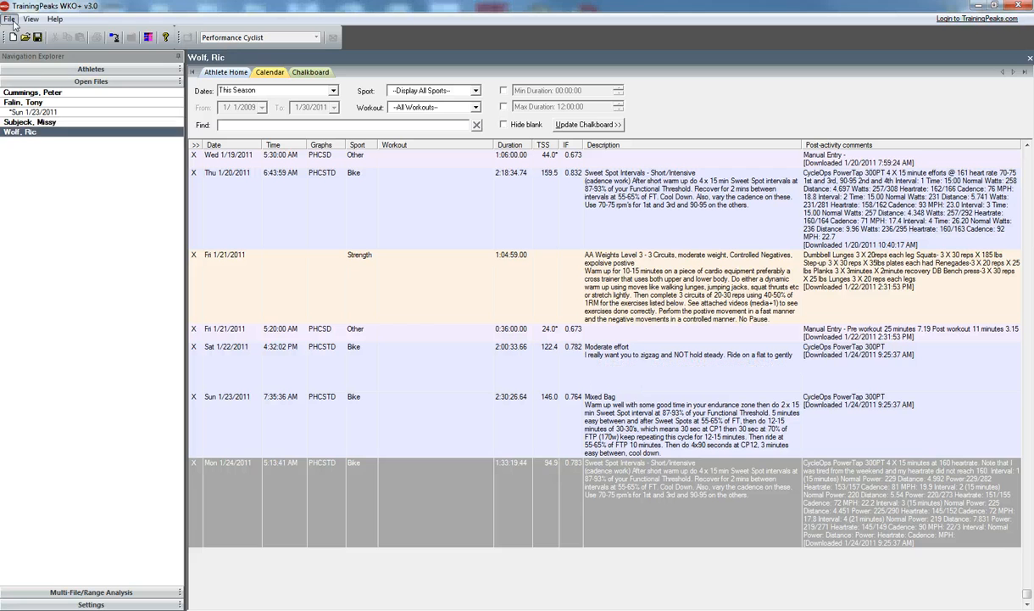
- Create a manual workout entry with sport Strength, a duration of 65 minutes and a power of 180 watts
left_click(9, 19)
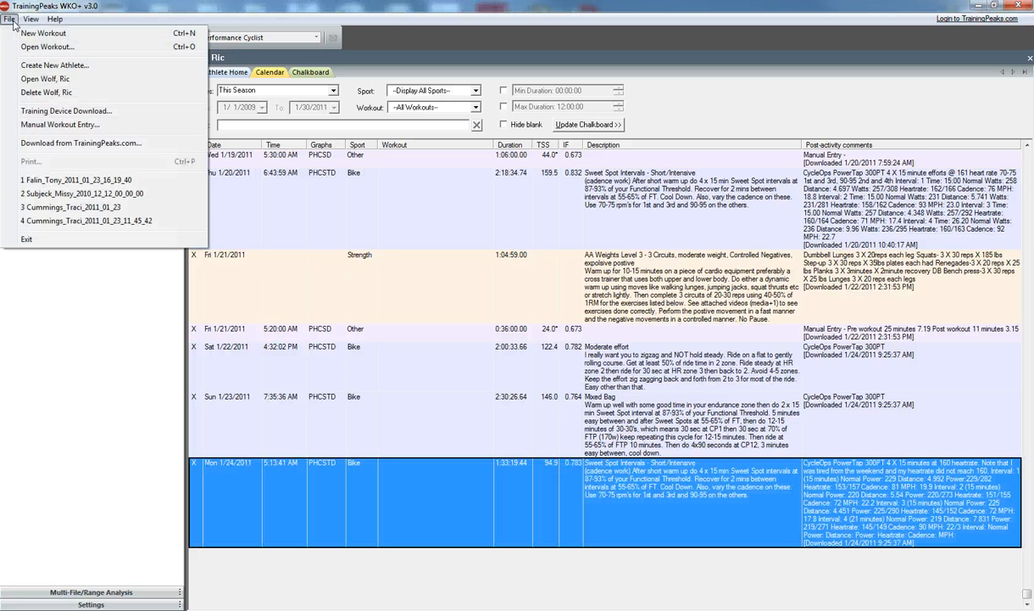
left_click(49, 125)
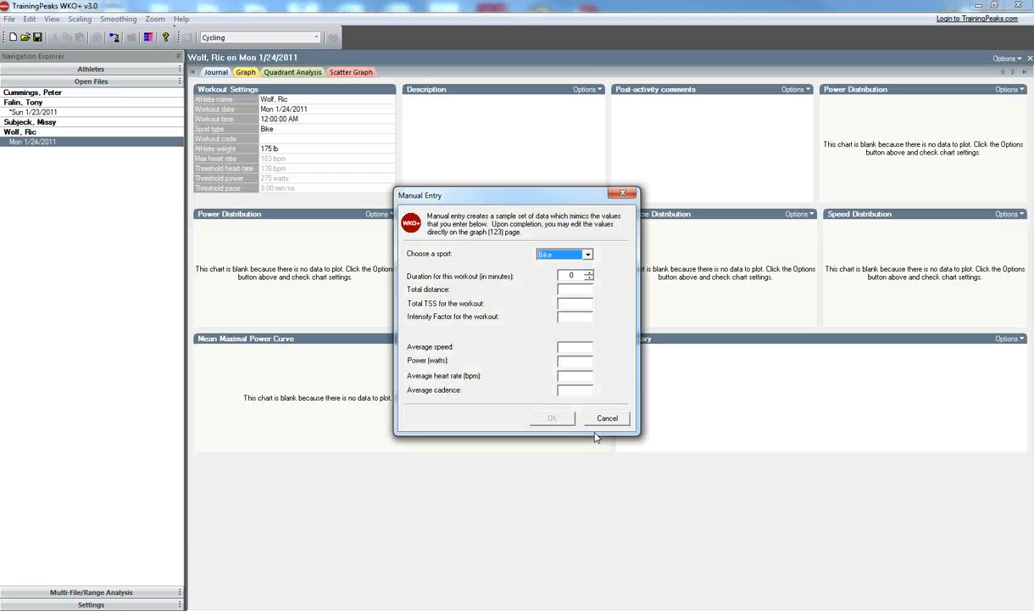
left_click(569, 253)
left_click(567, 331)
key("Tab")
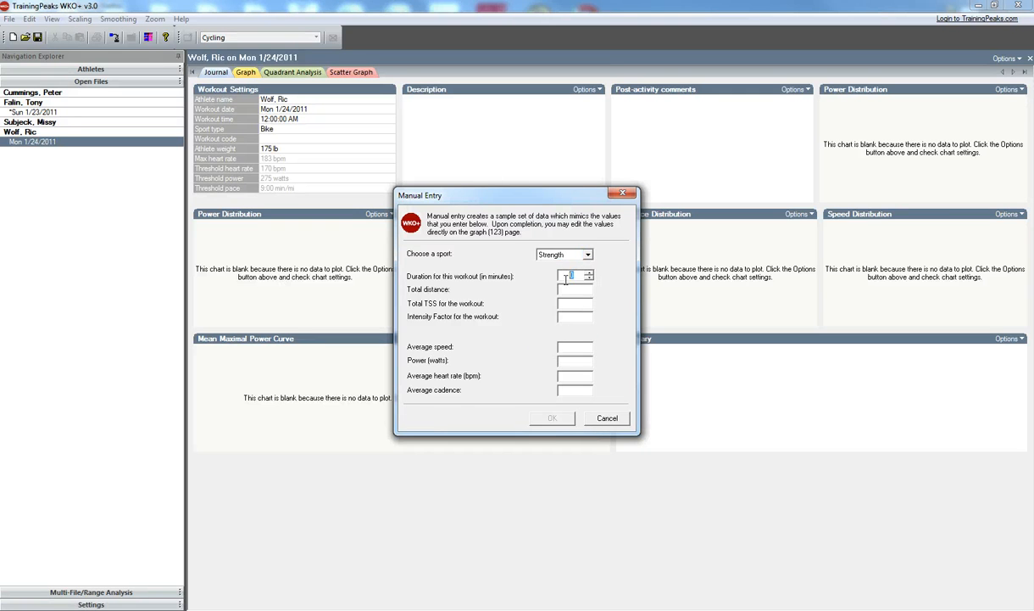
type("65")
left_click(574, 358)
type("180")
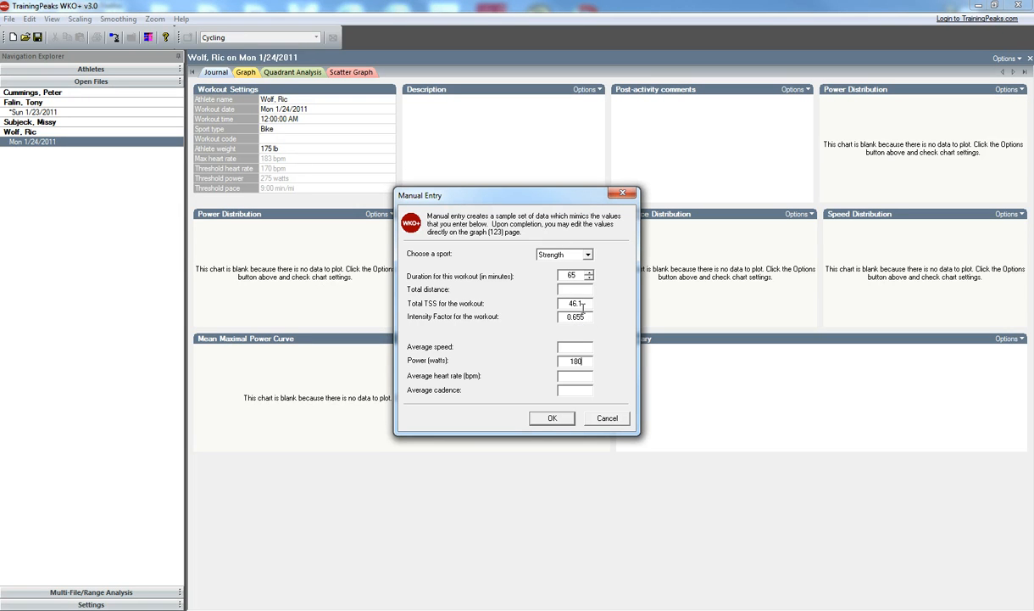
left_click(547, 417)
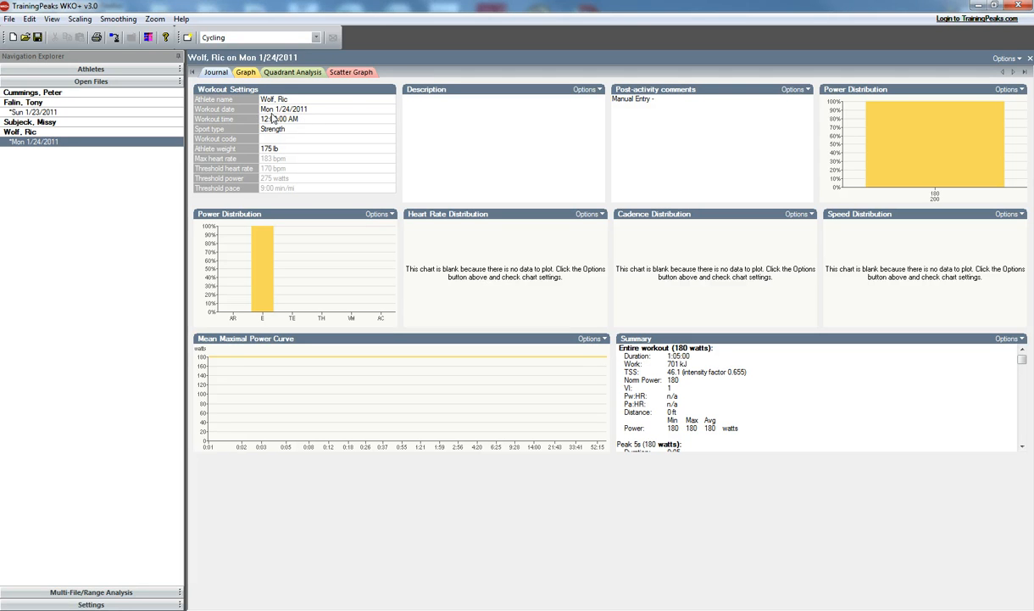
- Set the new strength workout's date to 1/21/2011 and save it under the suggested file name
left_click(386, 110)
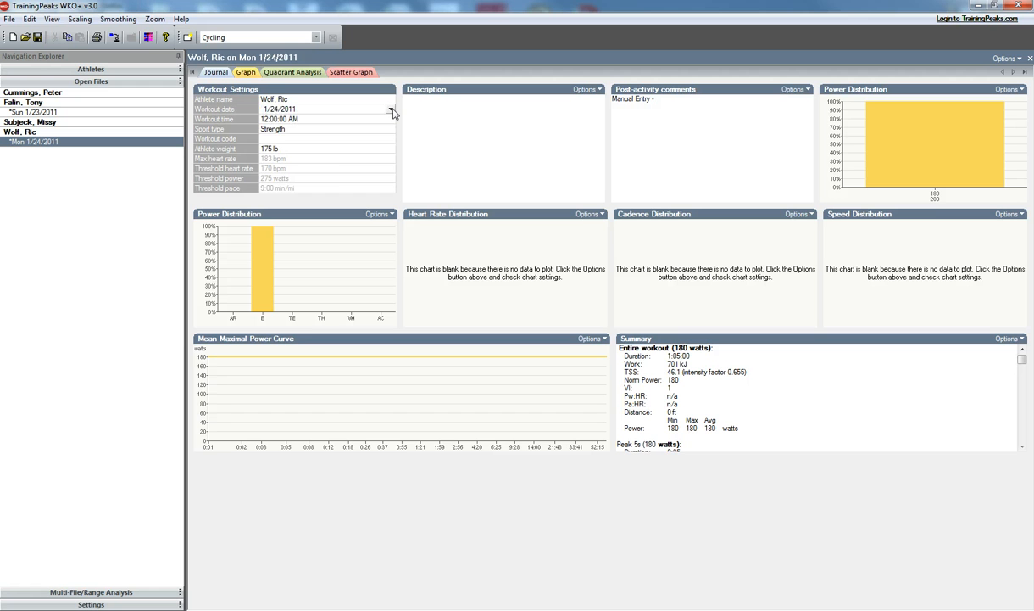
left_click(390, 109)
left_click(361, 176)
left_click(36, 38)
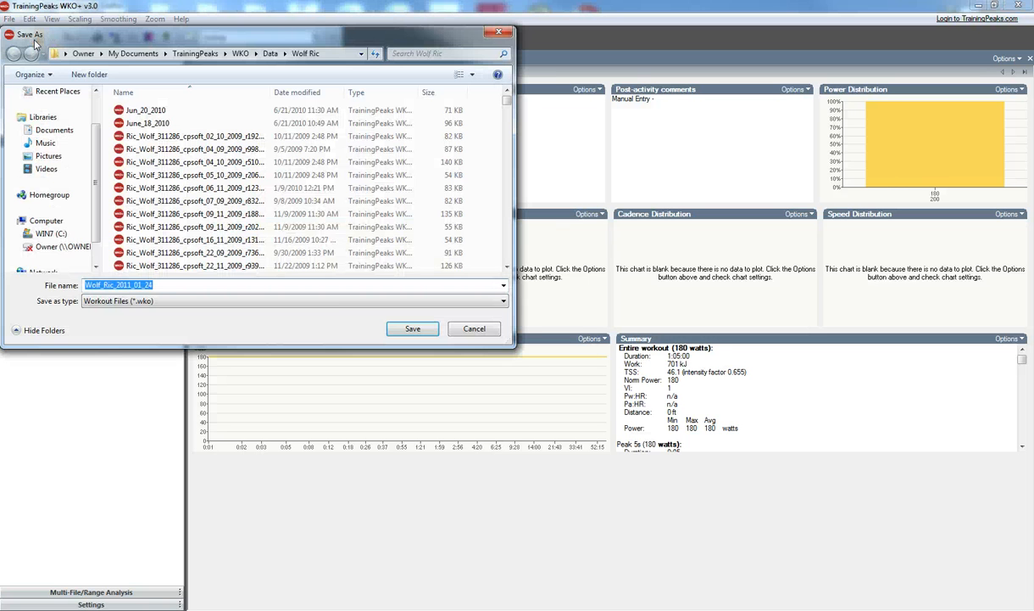
left_click(412, 330)
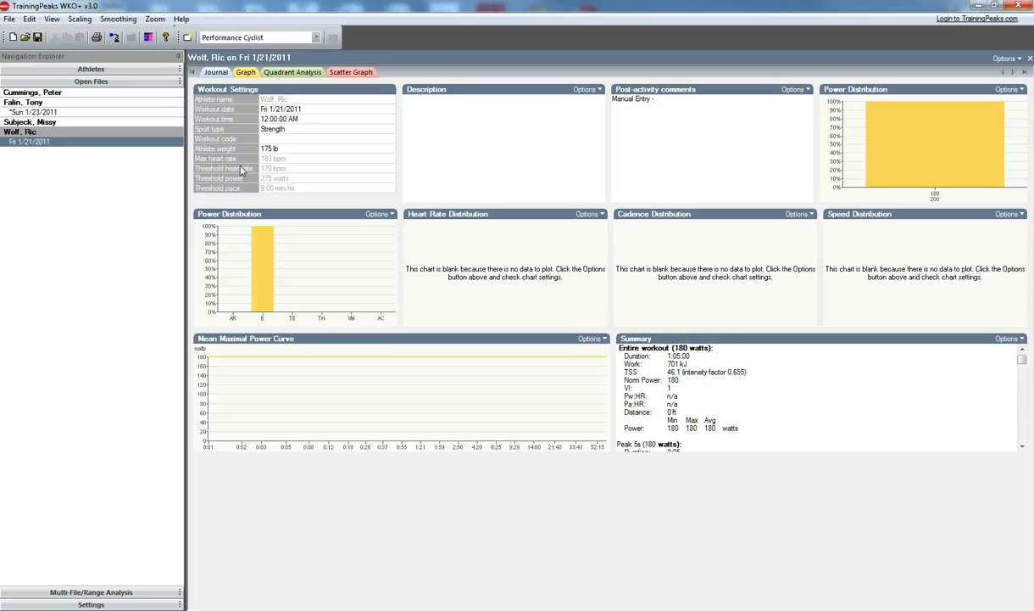
- Open the original 1/21/2011 strength workout from the calendar and copy its whole description into the manual entry's description
left_click(246, 73)
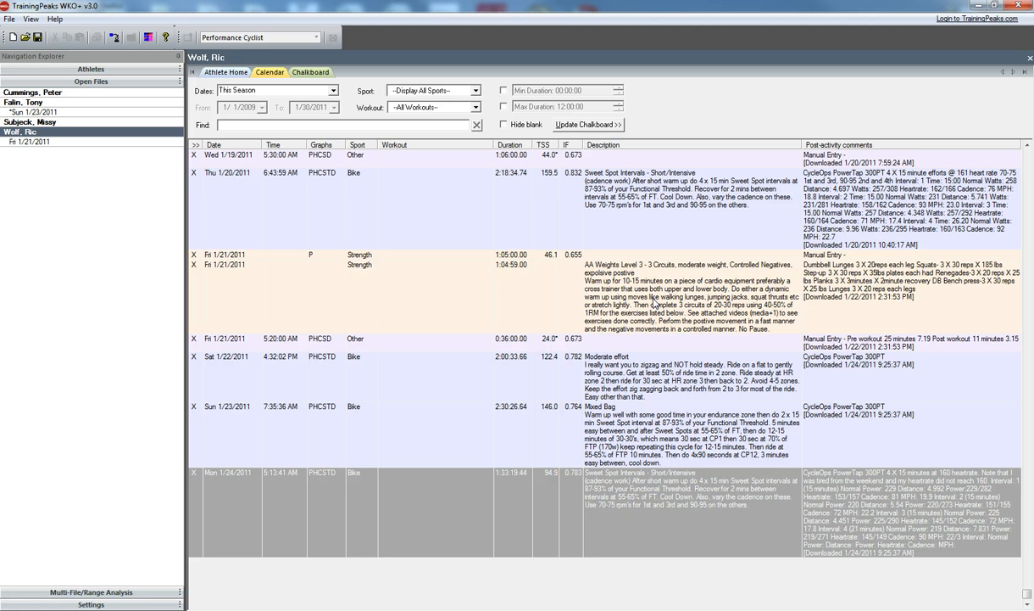
left_click(752, 288)
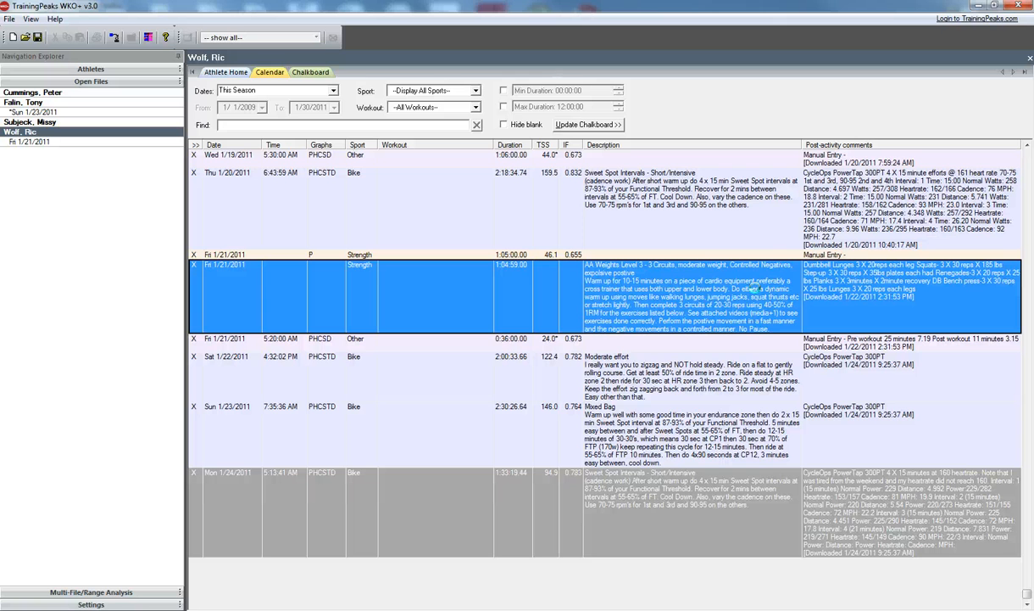
double_click(752, 288)
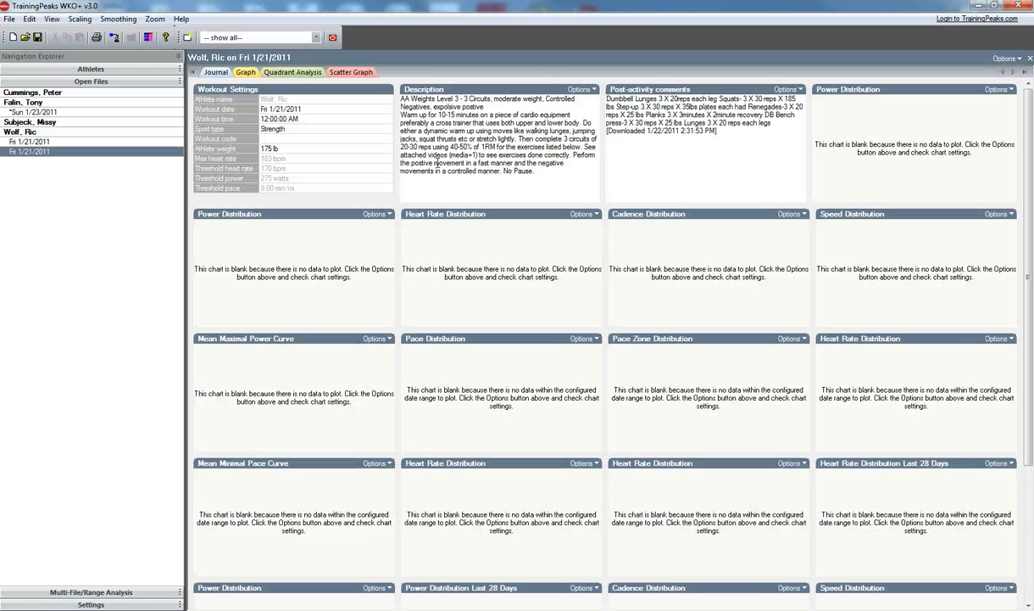
left_click_drag(535, 172, 404, 99)
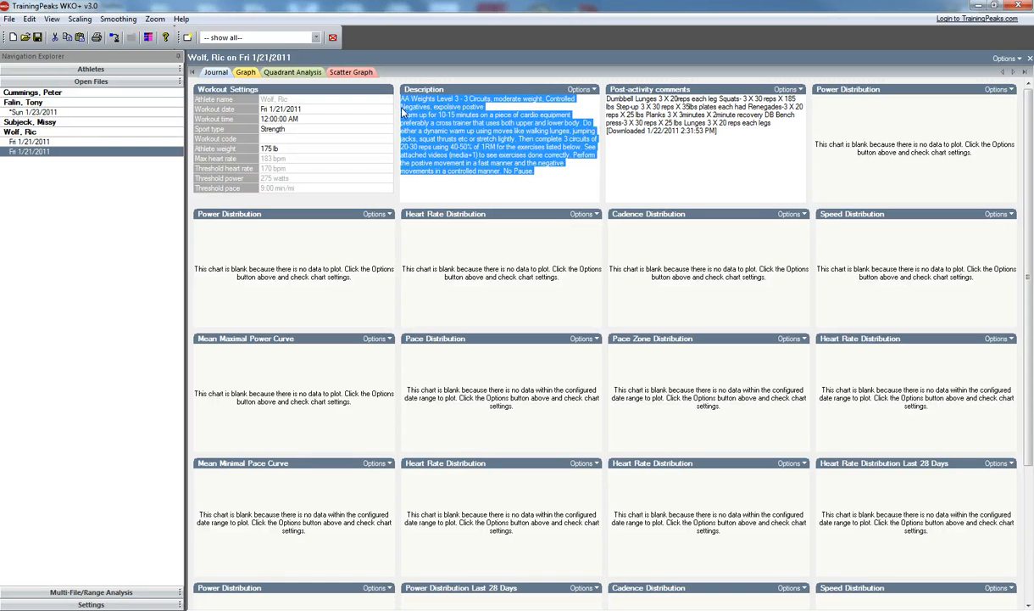
left_click(97, 139)
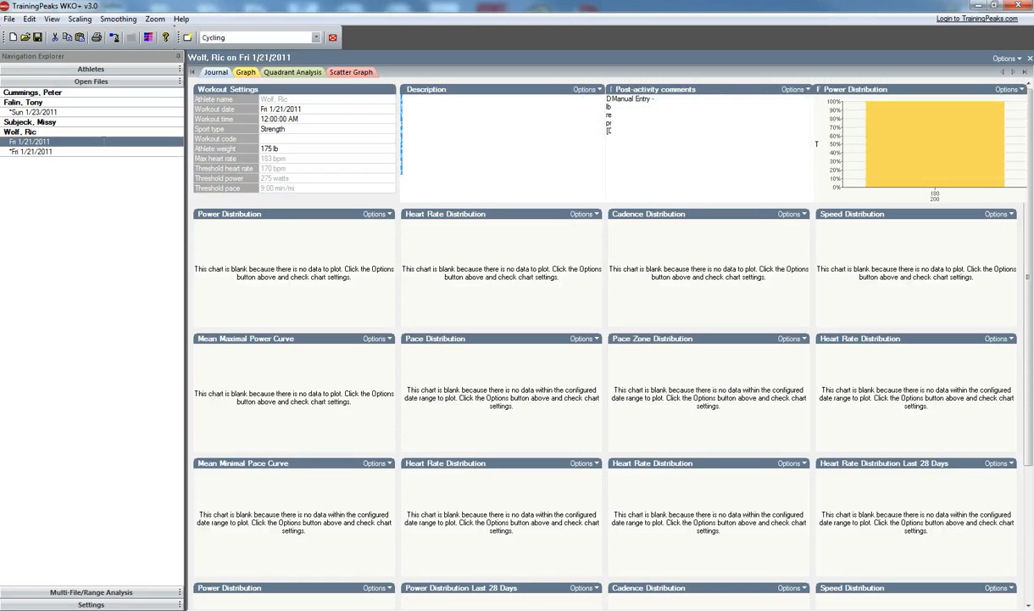
left_click(441, 152)
type("AA Weights Level 3 - 3 Circuits, moderate weight, Controlled Negatives, explosive positive Warm up for 10-15 minutes on a piece of cardio equipment preferably a cross trainer that uses both upper and lower body. Do either a dynamic warm up using moves like walking lunges, jumping jacks, squat thrusts etc or stretch lightly. Then complete 3 circuits of 20-30 reps using 40-50% of 1RM for the exercises listed below. See attached videos (media+1) to see exercises done correctly. Perform the postive movement in a fast manner and the negative movements in a controlled manner. No Pause.")
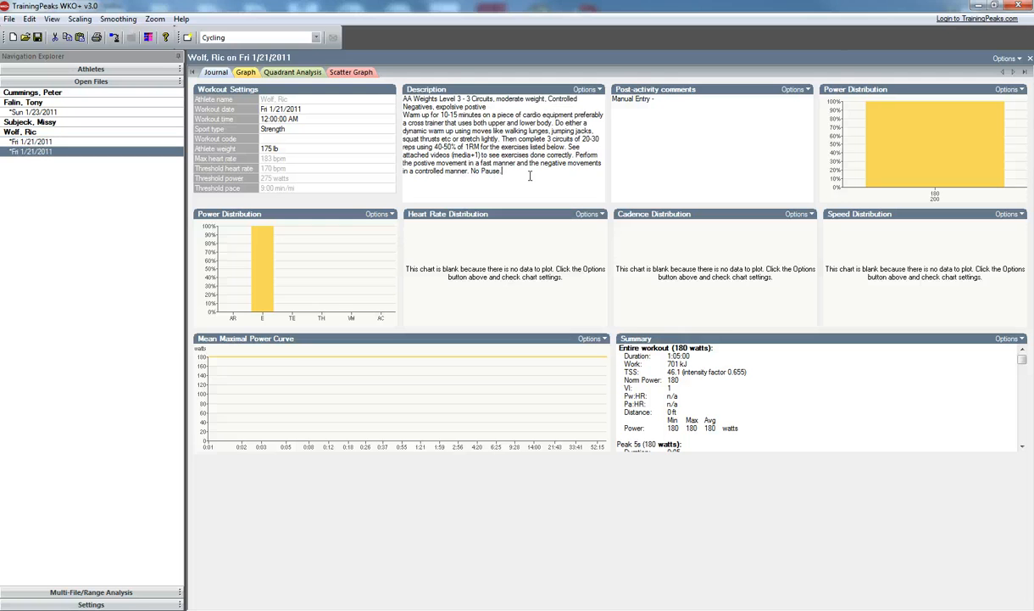
- Copy the original strength workout's post-activity comments and append them after "Manual Entry -" in the new entry's comments
left_click(72, 144)
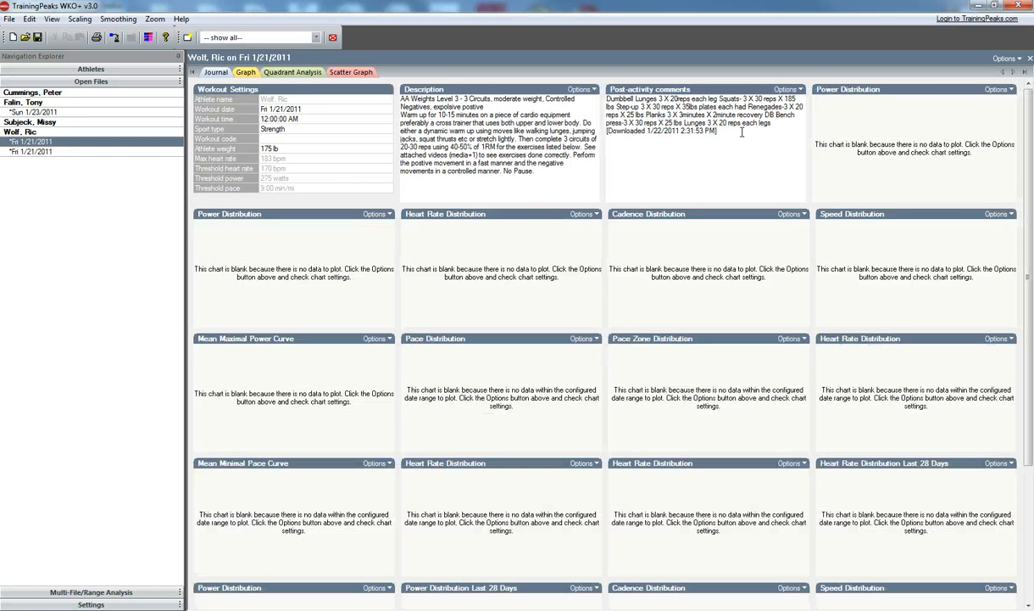
left_click_drag(741, 132, 610, 98)
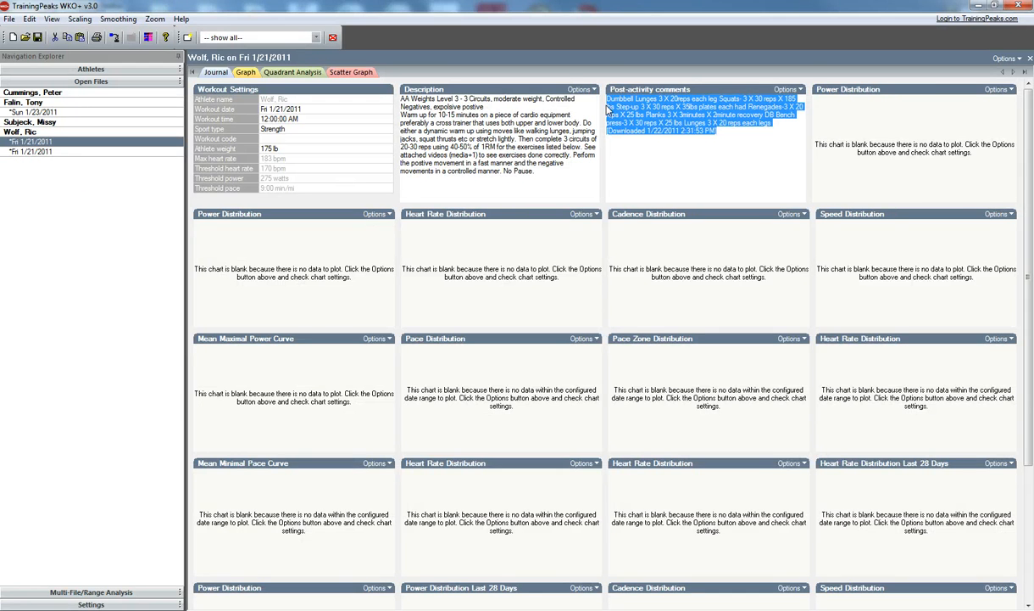
left_click(119, 150)
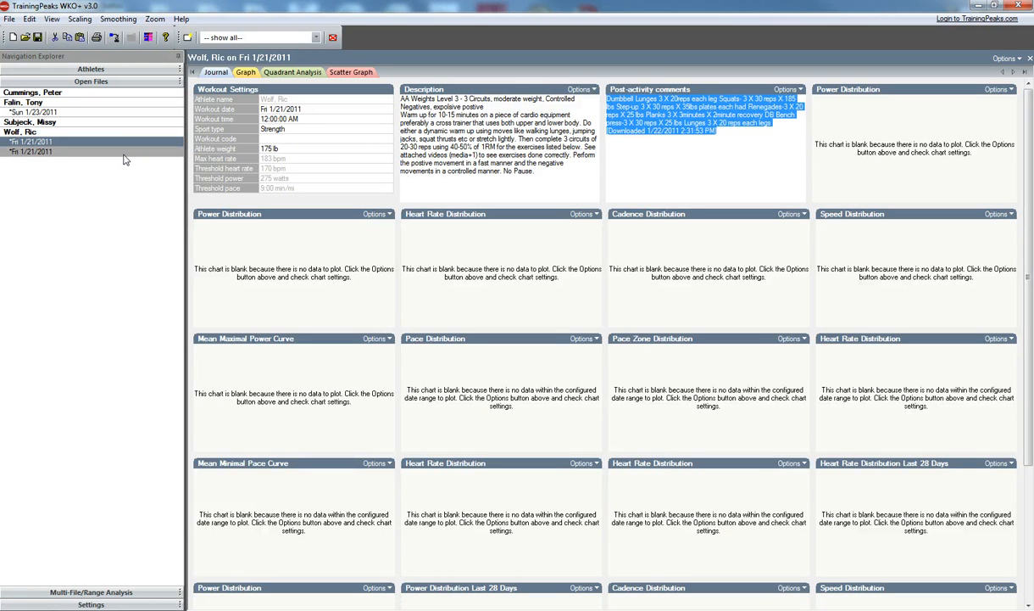
left_click(689, 101)
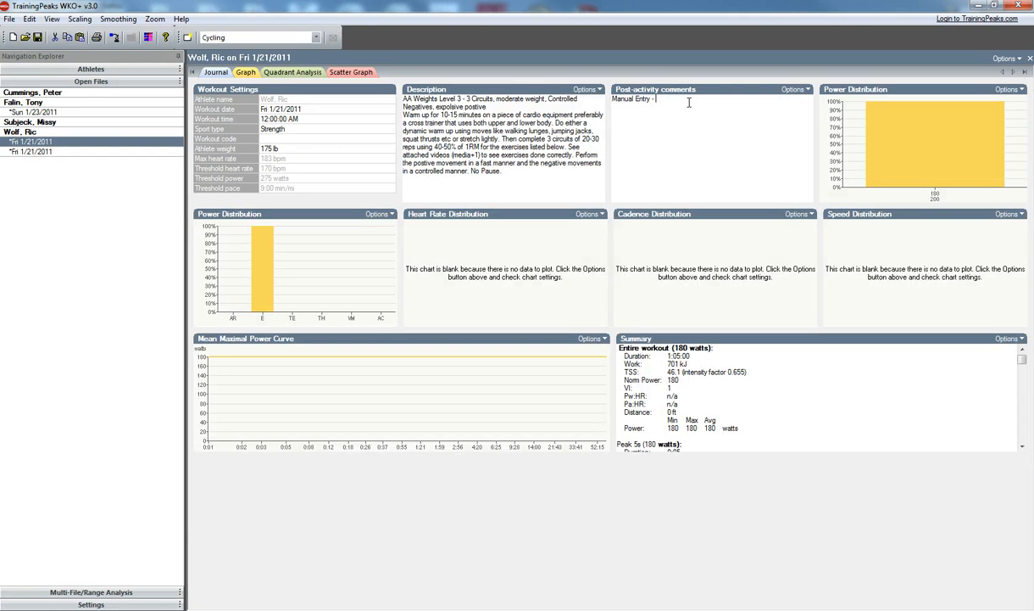
type("Dumbbell Lunges 3 X 20reps each leg Squats- 3 X 30 reps X 185 lbs Step-up 3 X 30 reps X 35lbs plates each hand Renegades-3 X 20 reps X 25 lbs Planks 3 X 3minutes X 2minute recovery DB Bench press-3 X 30 reps X 25 lbs Lunges 3 X 20 reps each legs [Downloaded 1/22/2011 2:31:53 PM]")
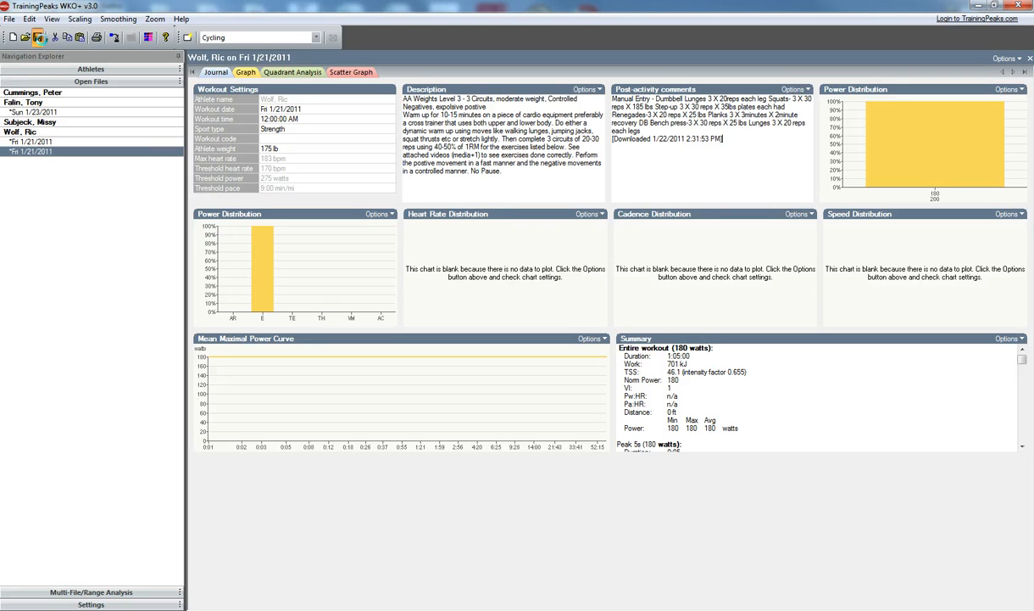
- Save and close the manual entry, and close the original strength workout with its changes saved
left_click(38, 37)
left_click(1030, 58)
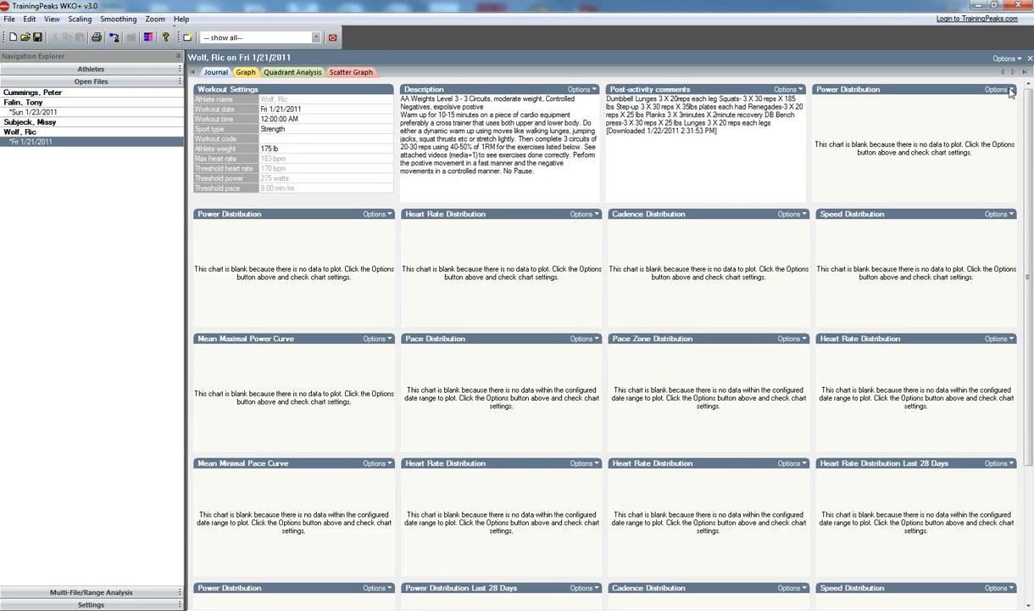
left_click(1029, 58)
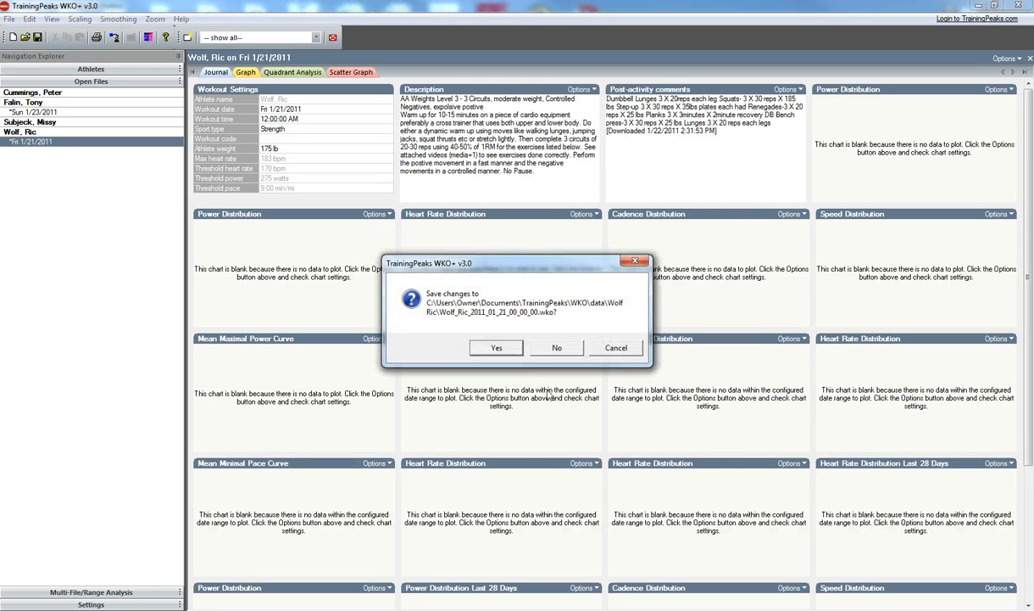
left_click(497, 349)
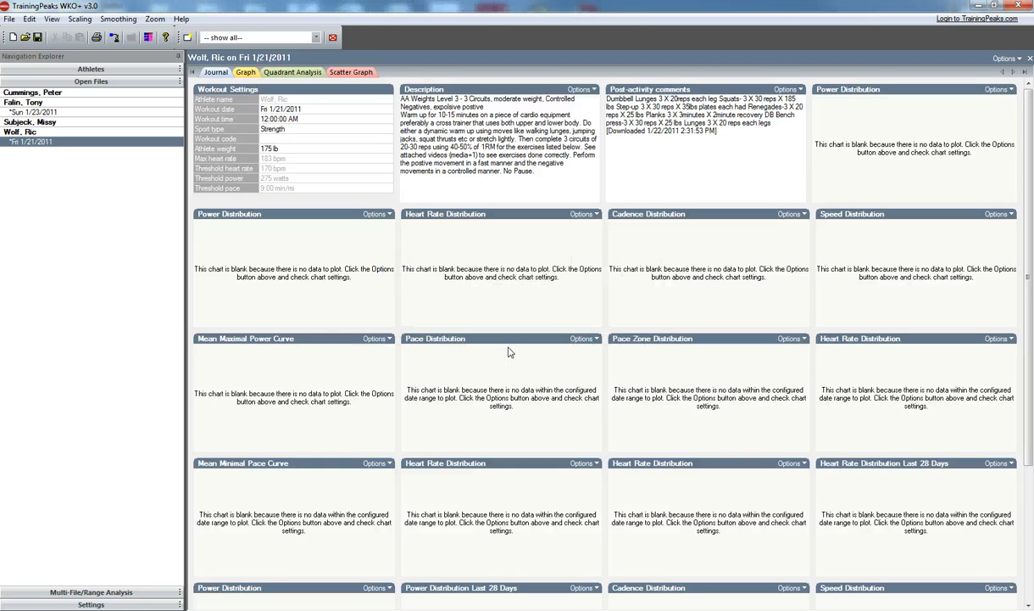
- Delete the original 1:04:59 strength workout dated 1/21/2011 from the athlete's calendar
left_click(157, 134)
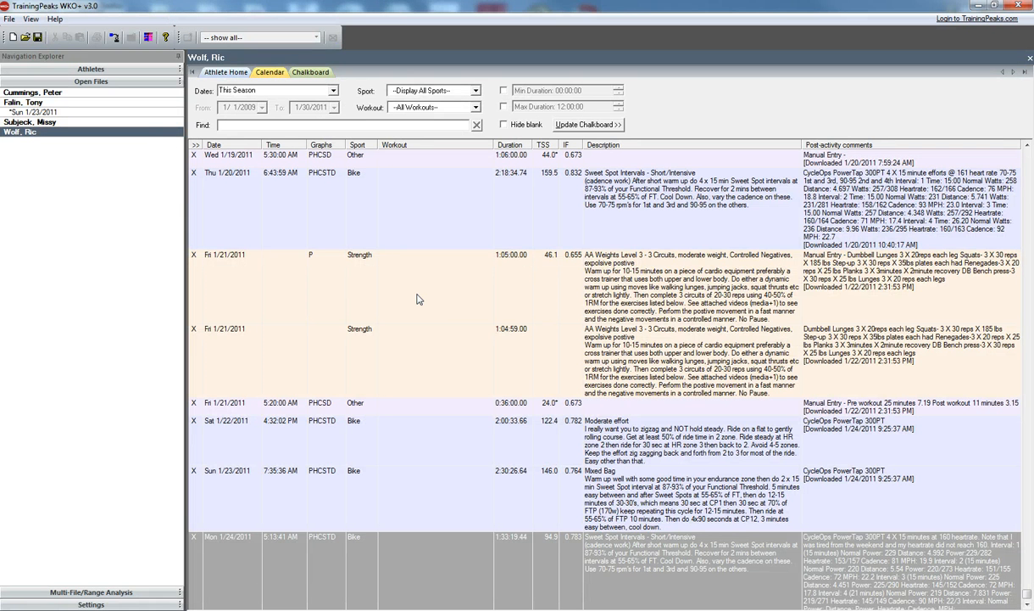
left_click(539, 349)
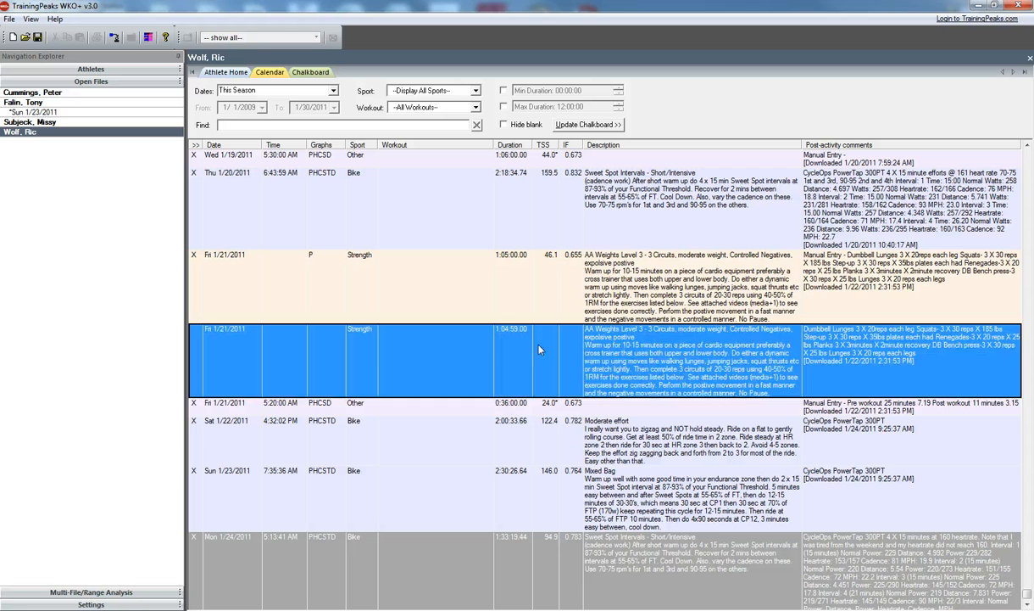
right_click(539, 350)
left_click(577, 366)
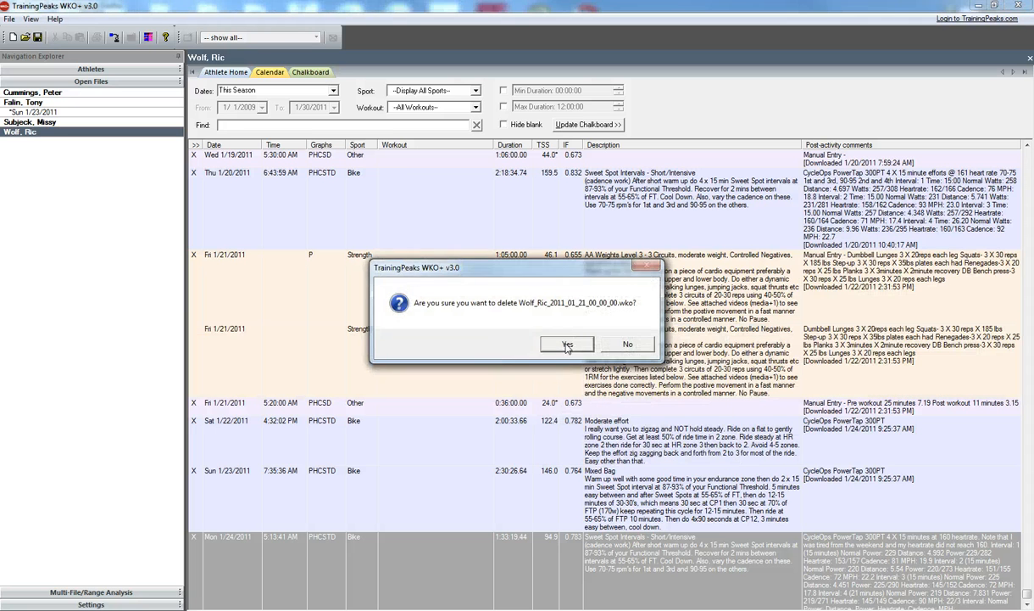
left_click(567, 346)
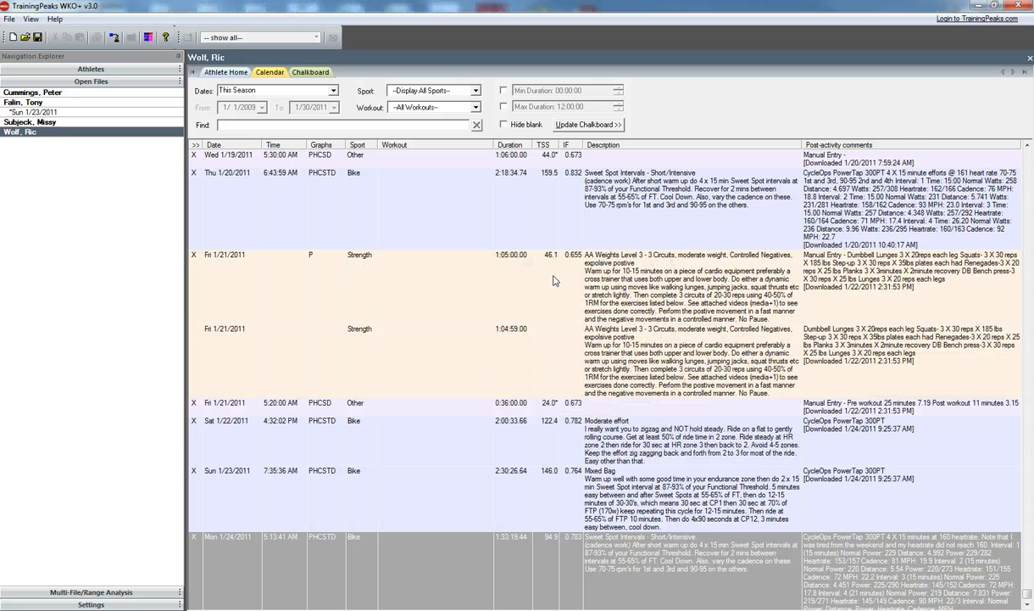